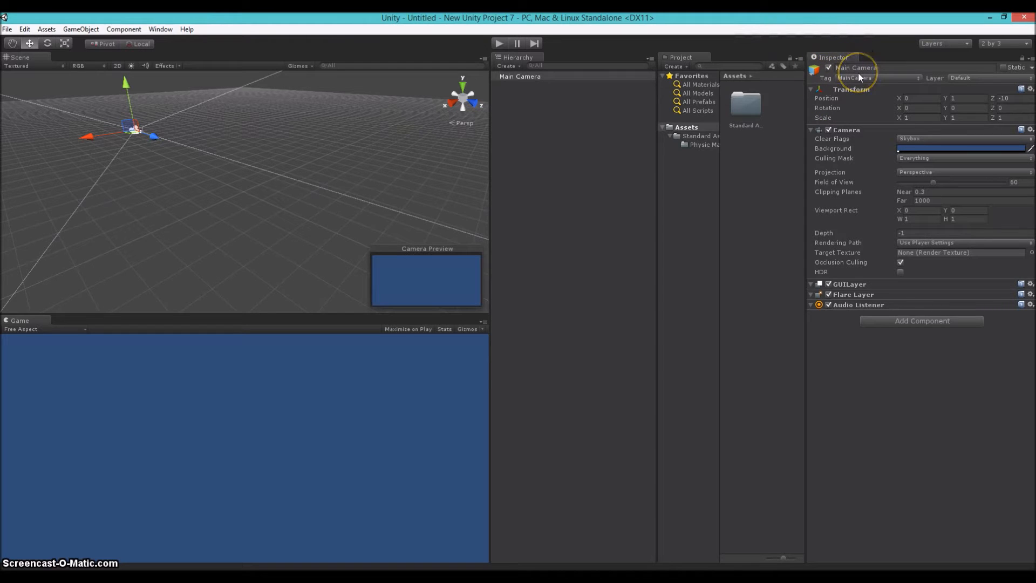
left_click(829, 110)
left_click(687, 57)
left_click(513, 66)
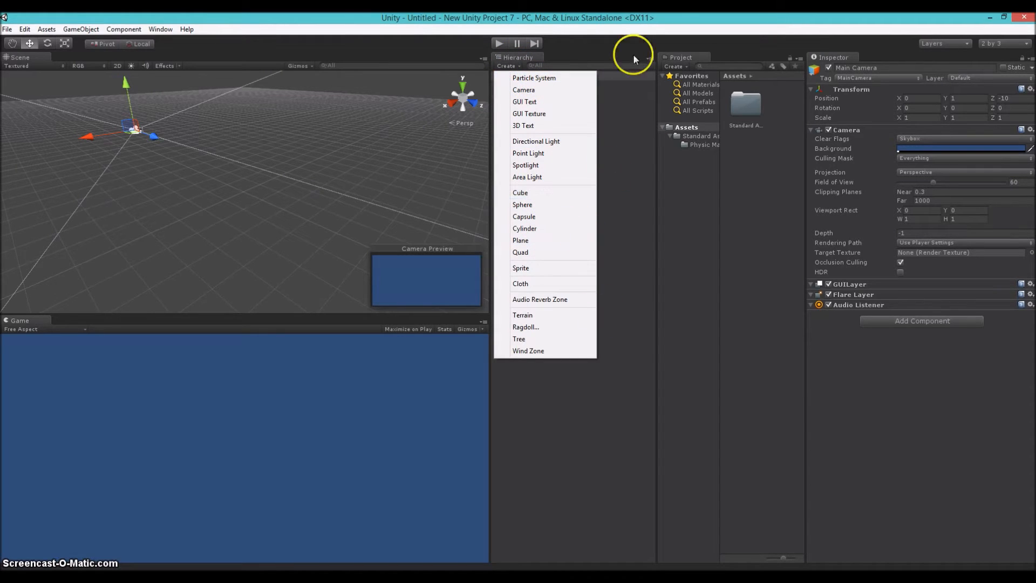
left_click(547, 204)
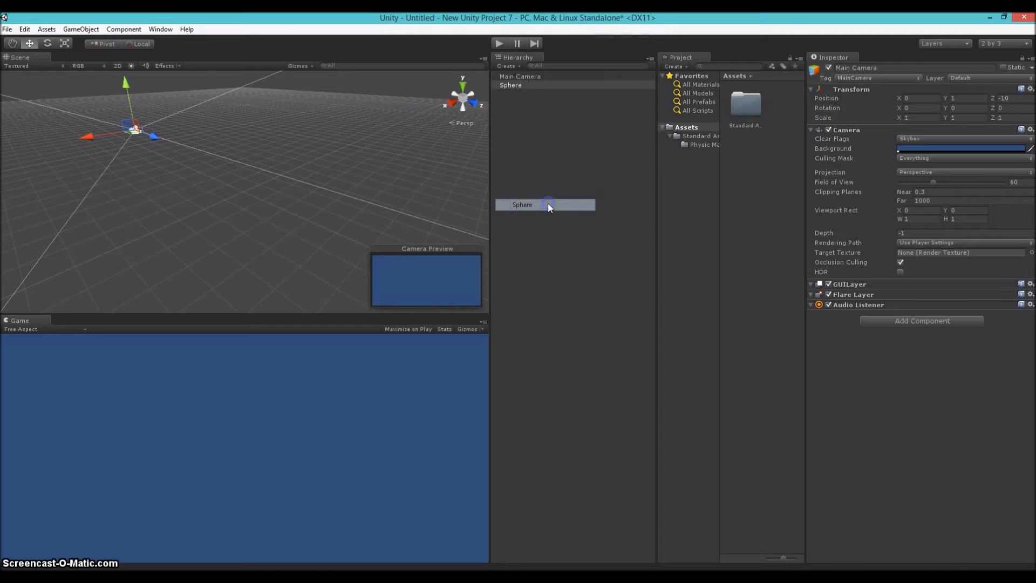
left_click(529, 84)
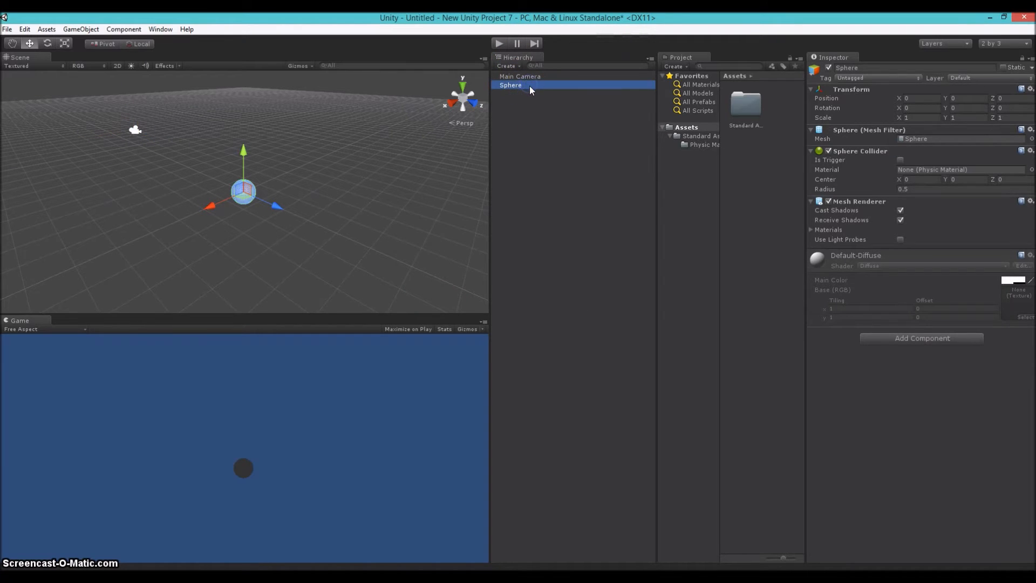
key("Delete")
Add a cube to the scene
left_click(516, 65)
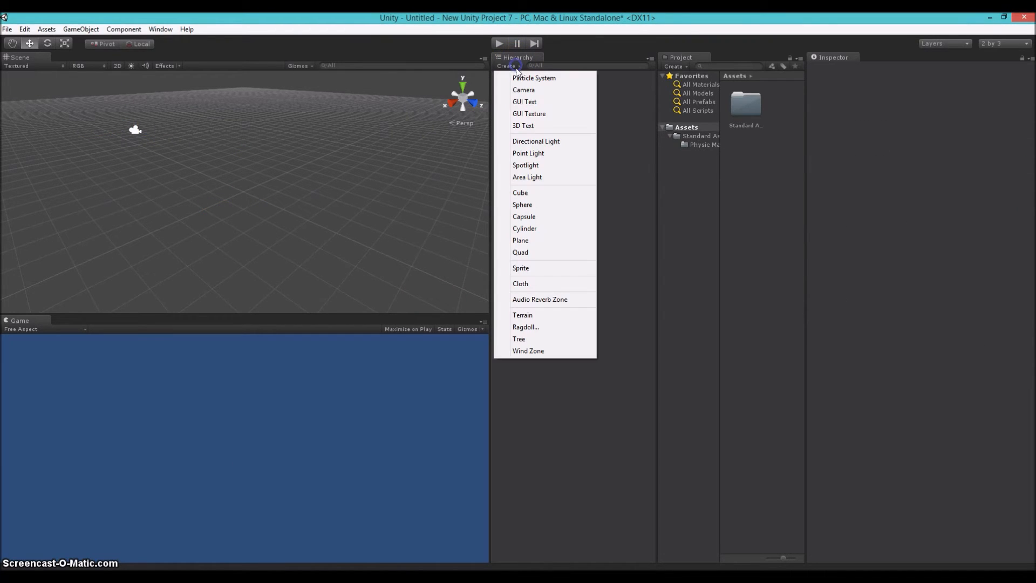
left_click(547, 192)
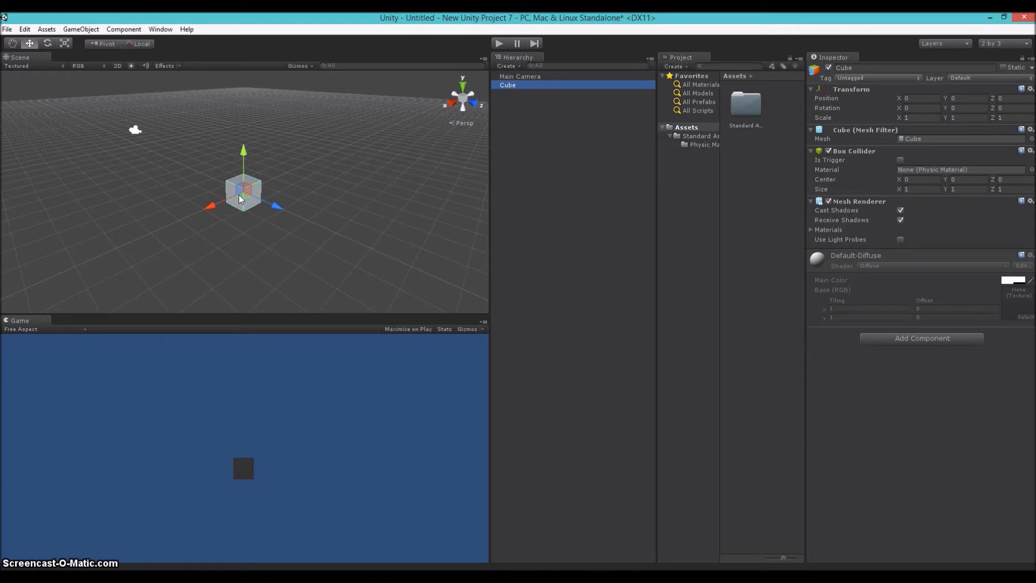
Move the cube to about X 1.96, Y 2.02, Z -1.26 in the scene
left_click(13, 44)
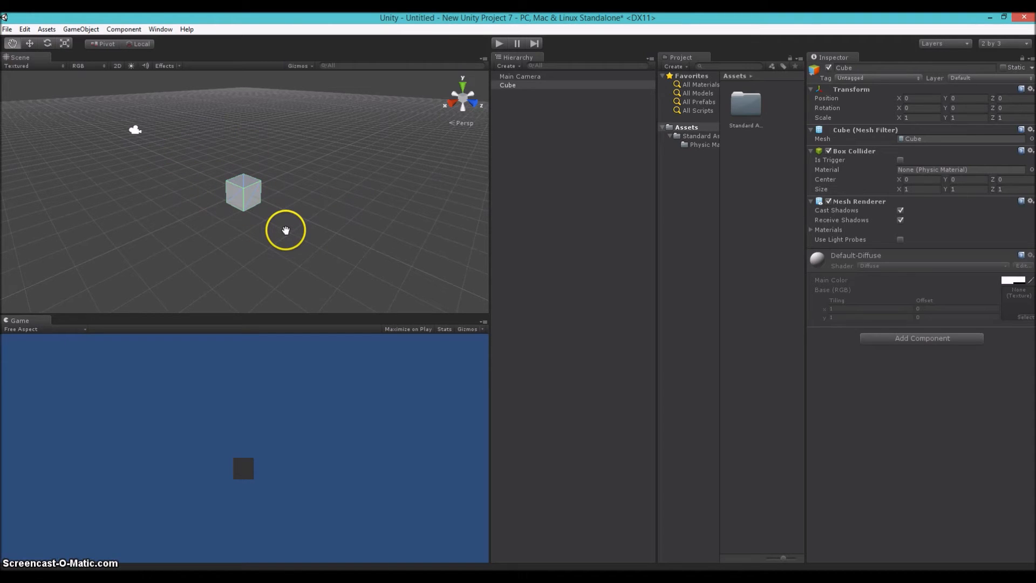
left_click_drag(280, 205, 581, 220)
left_click_drag(209, 156, 51, 176)
scroll(303, 98, "up", 3)
scroll(300, 101, "down", 3)
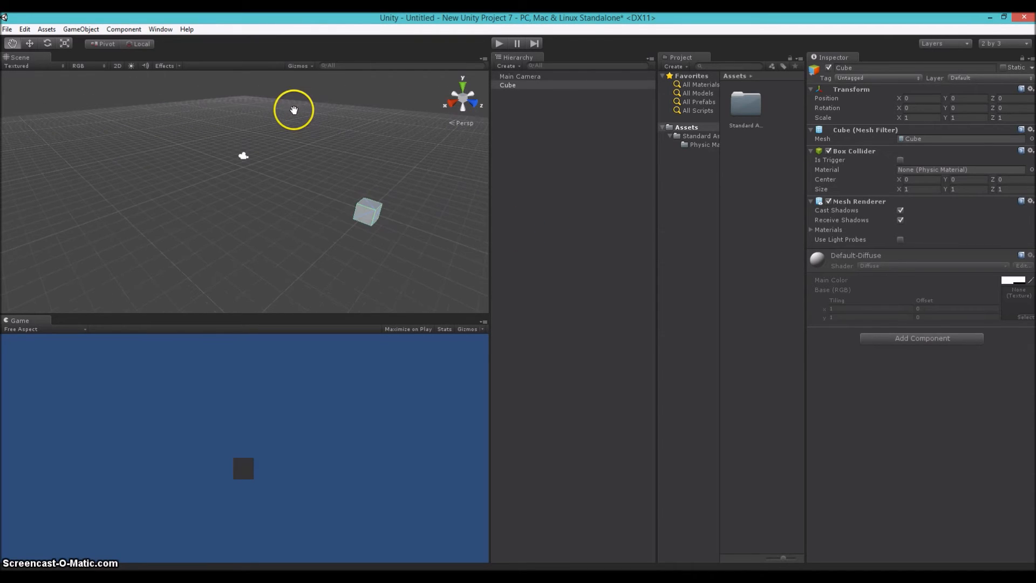
left_click(33, 44)
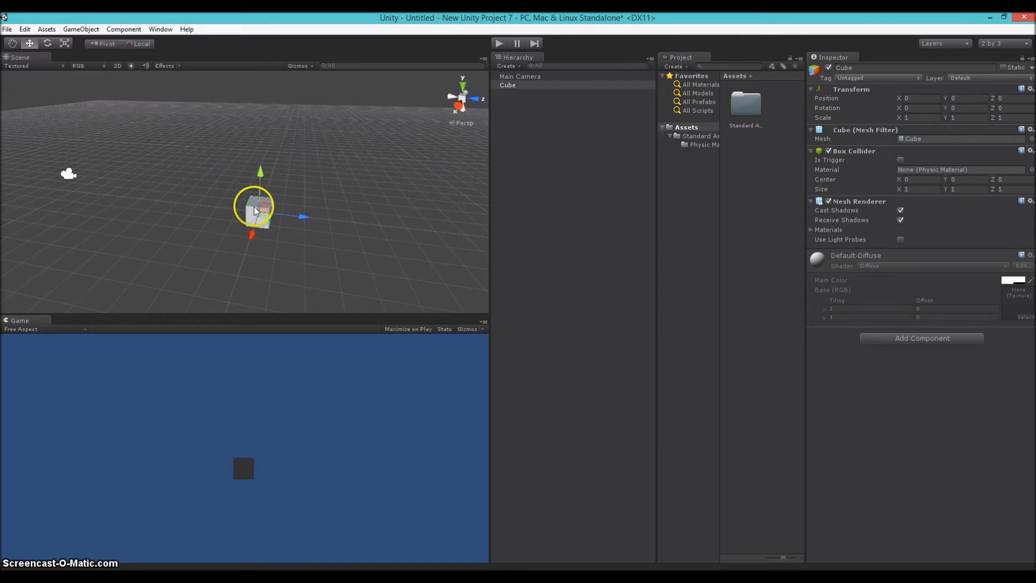
left_click_drag(305, 217, 232, 209)
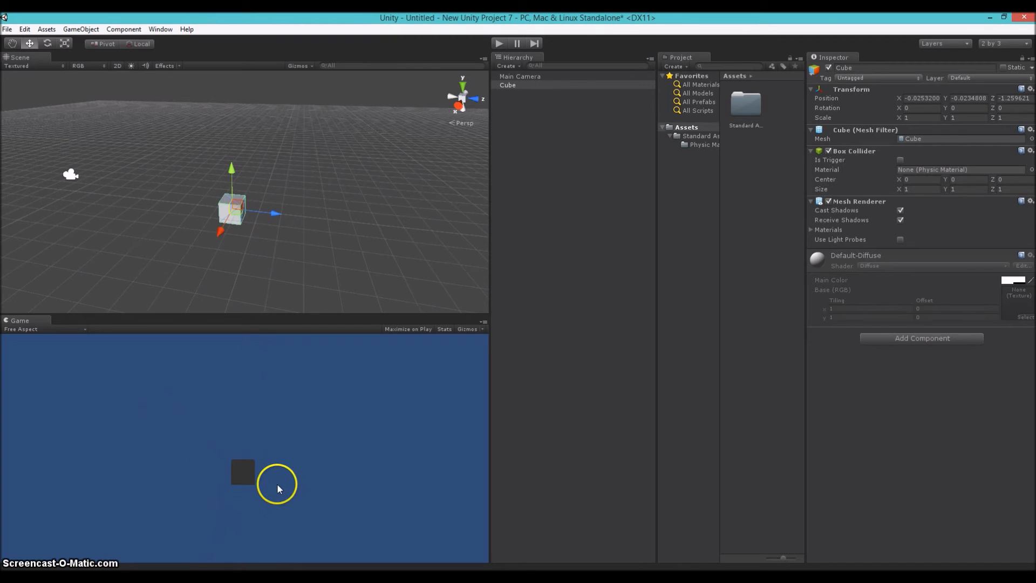
left_click_drag(228, 221, 214, 186)
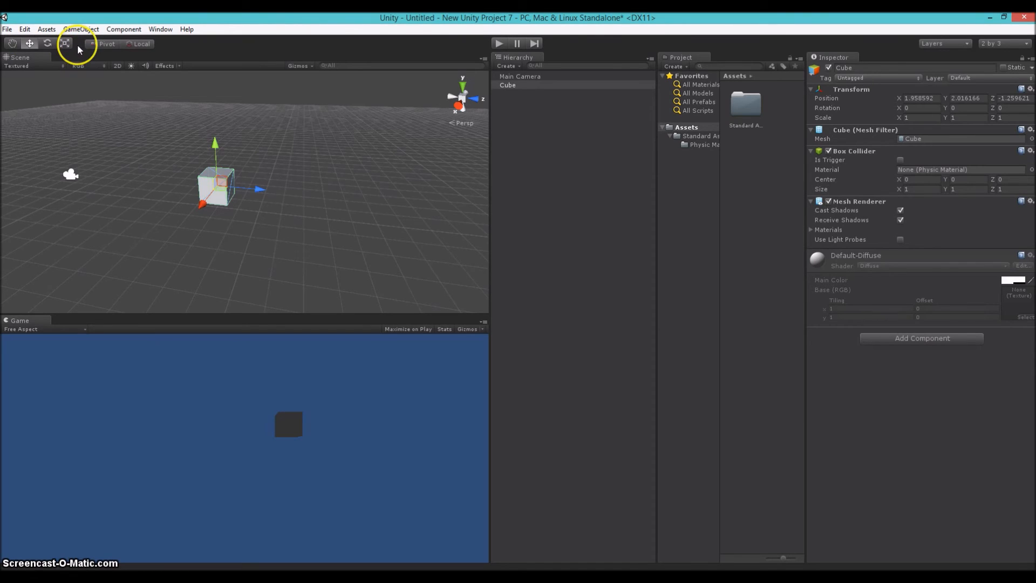
left_click(81, 29)
left_click(83, 16)
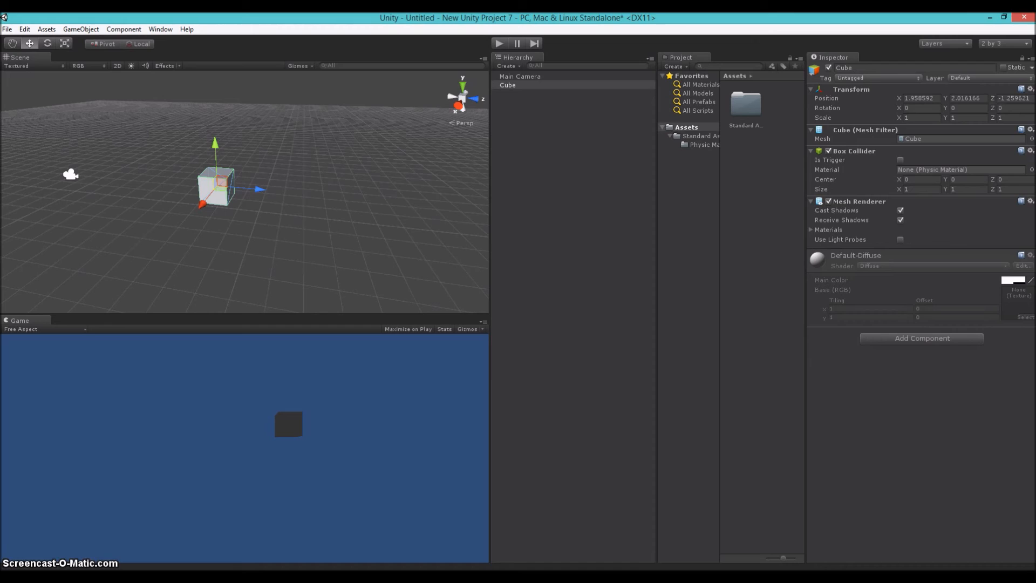
left_click(87, 16)
Add a second cube and place it beside the first at about X 1.77, Y 1.94, Z -0.16
left_click(515, 67)
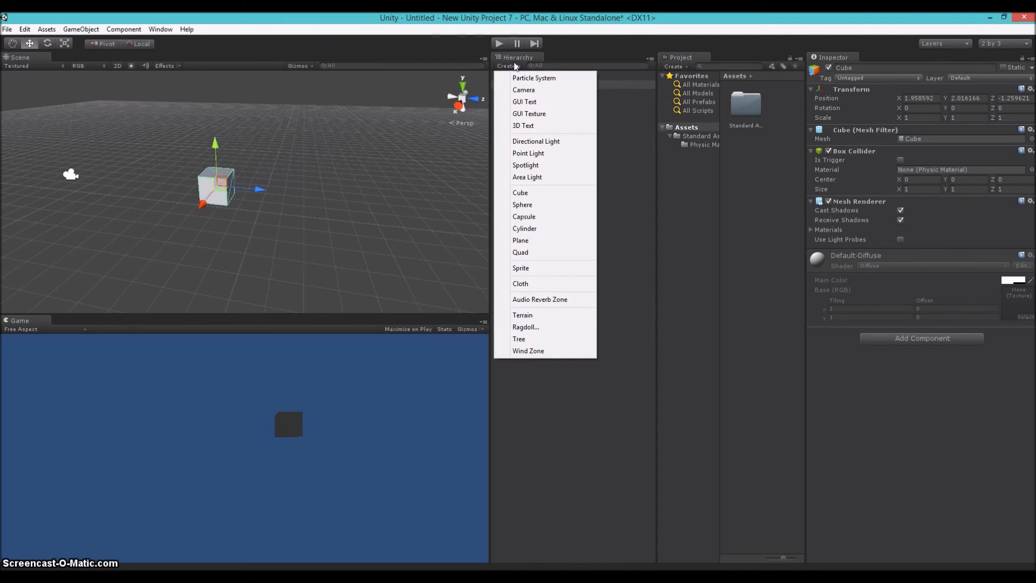
left_click(546, 194)
left_click_drag(243, 187, 287, 200)
left_click(266, 184)
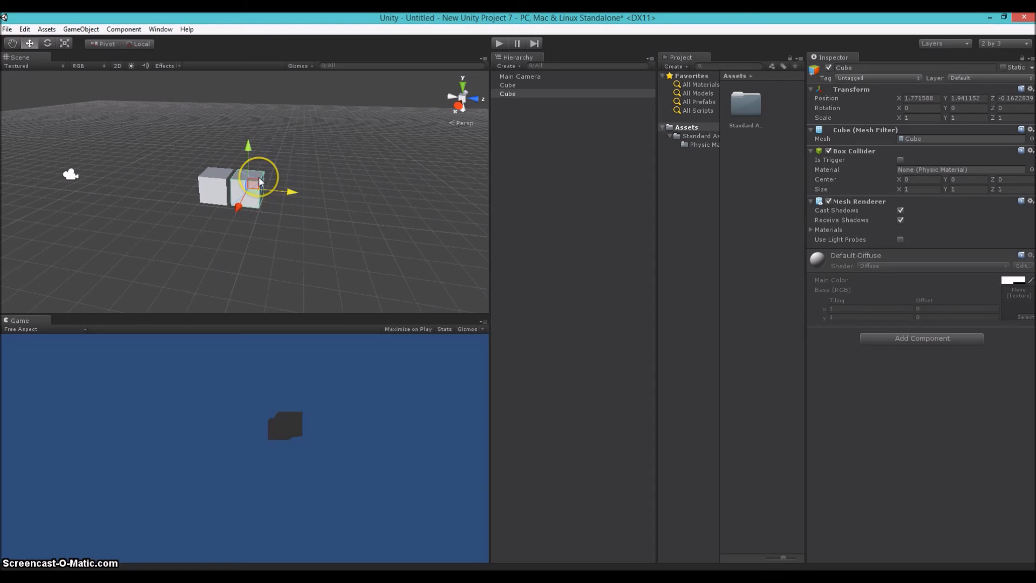
Duplicate the second cube twelve times, leaving the copies in place
key("ctrl+d")
key("ctrl+d")
key("ctrl+d")
key("ctrl+d")
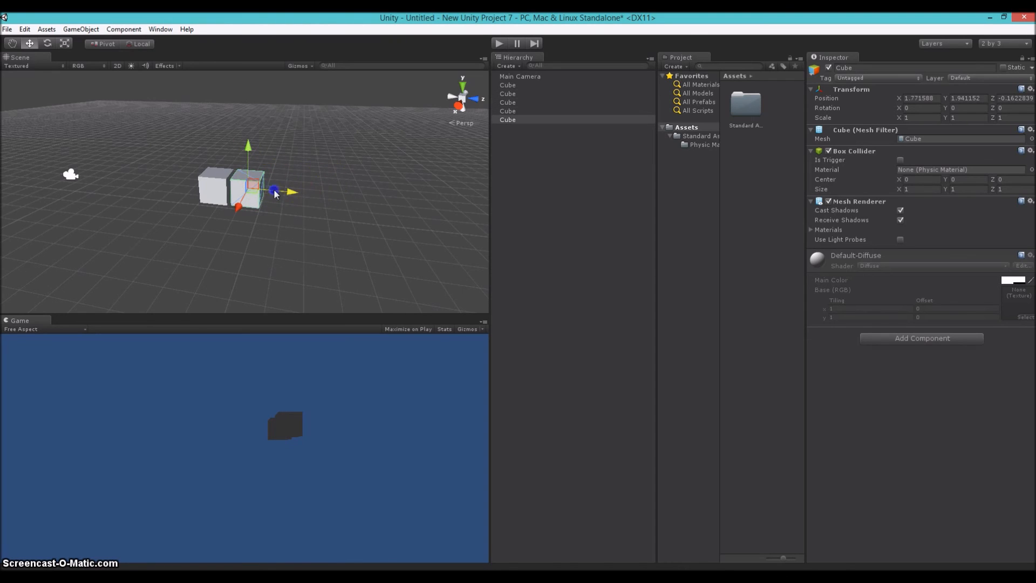
key("ctrl+d")
key("ctrl+d")
key("ctrl+d")
key("ctrl+d")
key("ctrl+d")
key("ctrl+d")
key("ctrl+d")
key("ctrl+d")
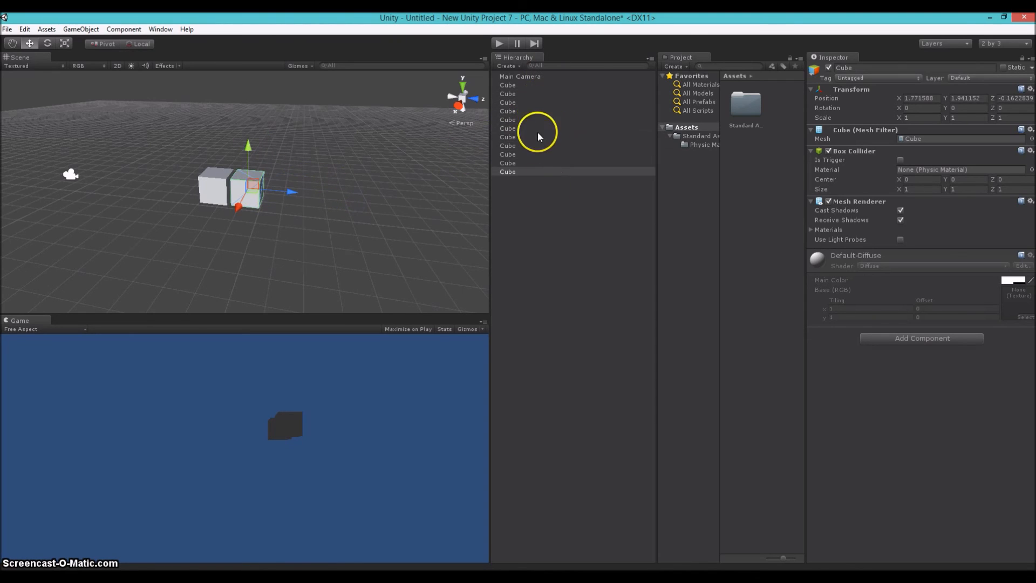
Add an area light to the scene
left_click(507, 66)
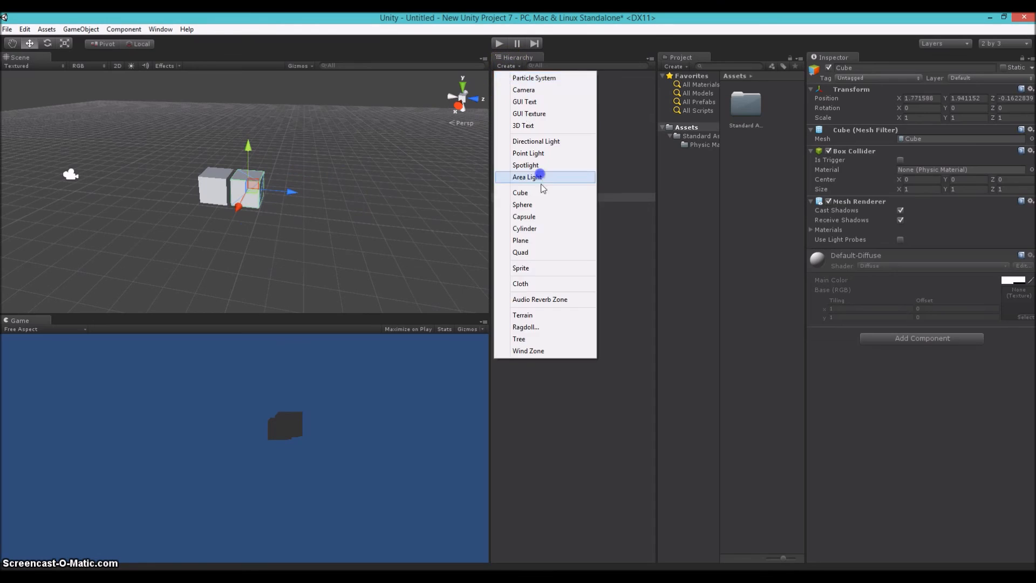
left_click(537, 173)
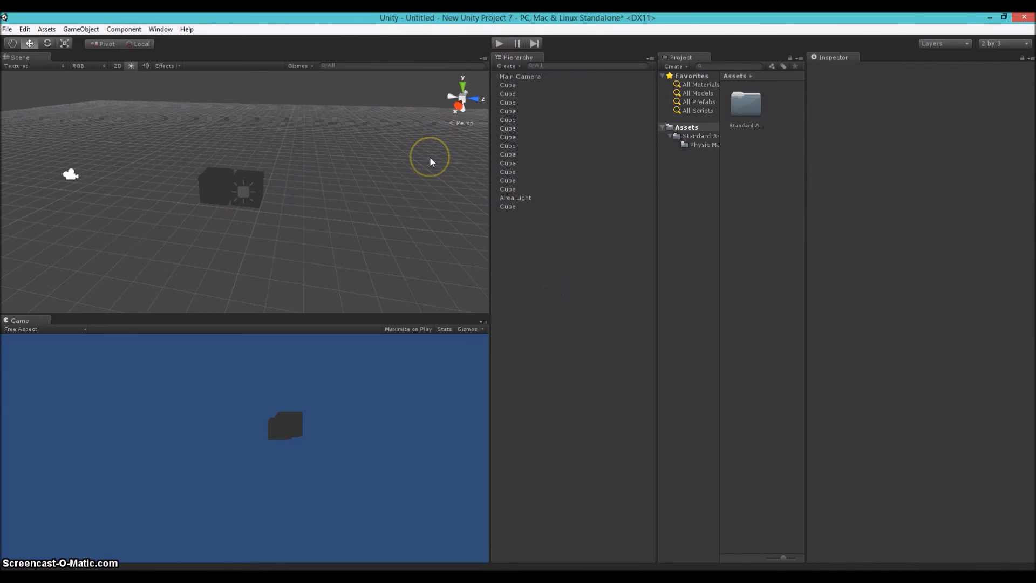